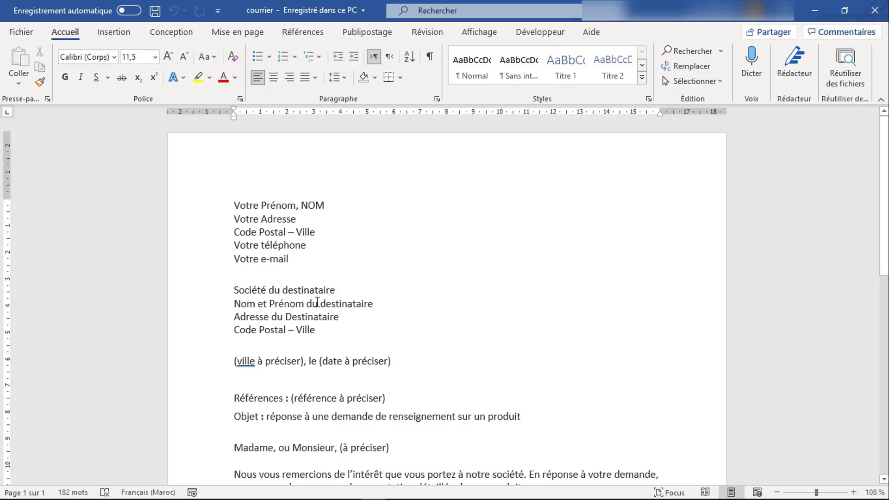
Step: Add the line "Téléphone du société" below the recipient's postal code and city line
key("Return")
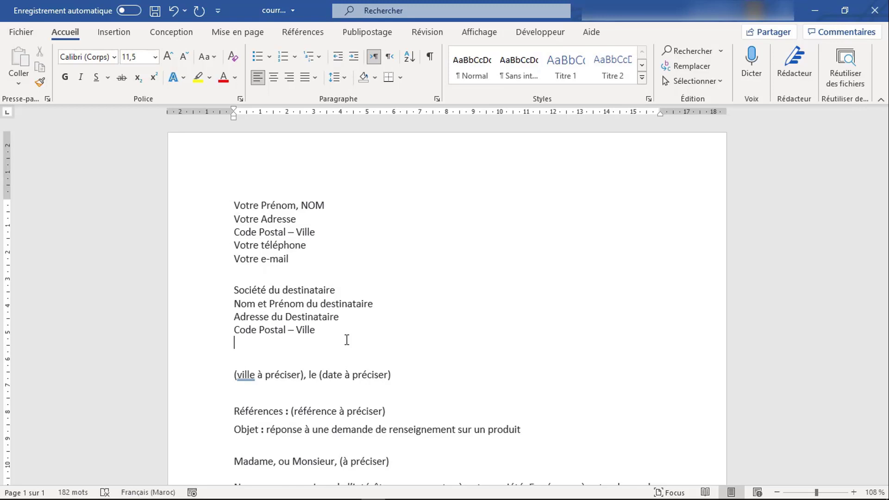
type("Téléphone du société")
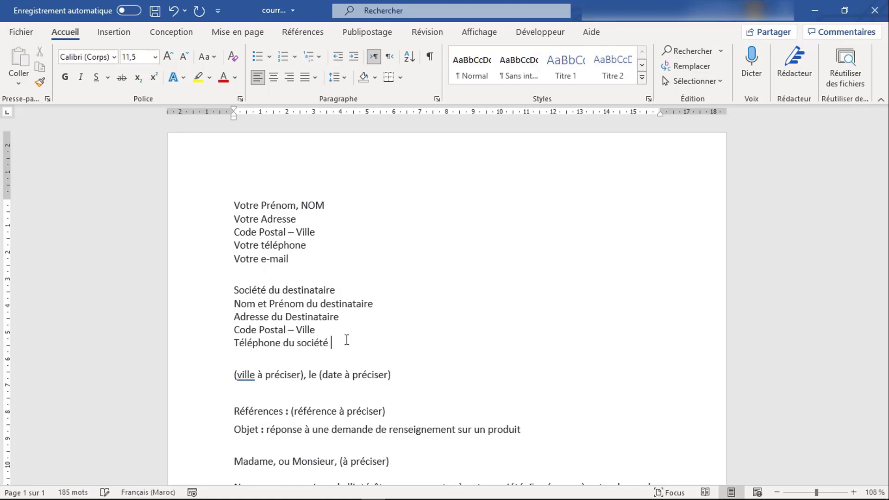
left_click(391, 461)
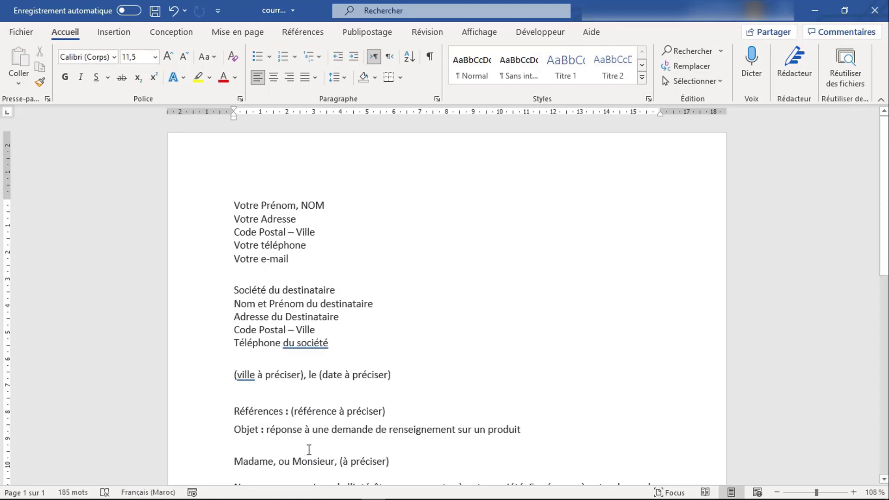
Step: Review the letter's content from the subject and body down to the signature, and return to the beginning
scroll(385, 416, "down", 3)
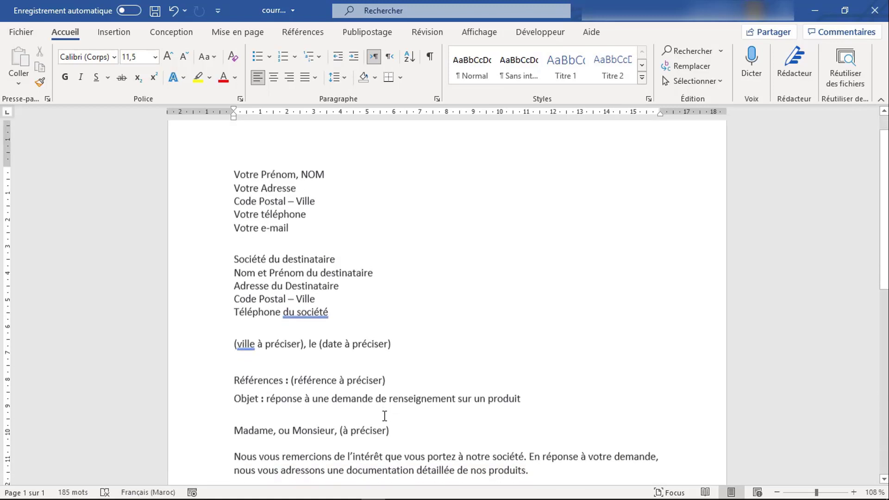
scroll(384, 416, "down", 6)
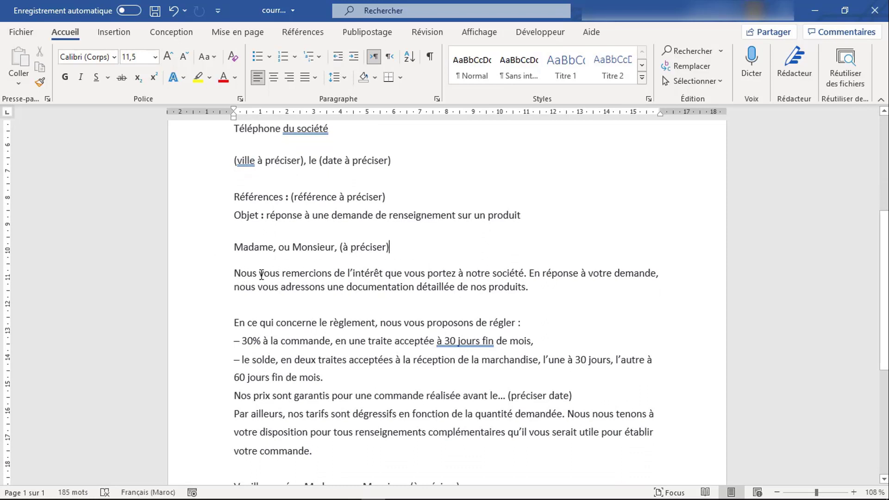
scroll(255, 381, "down", 5)
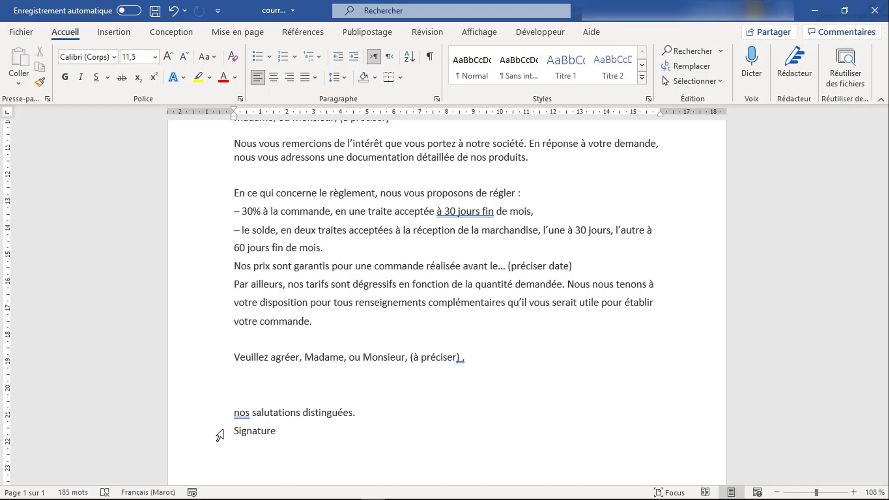
scroll(447, 296, "down", 3)
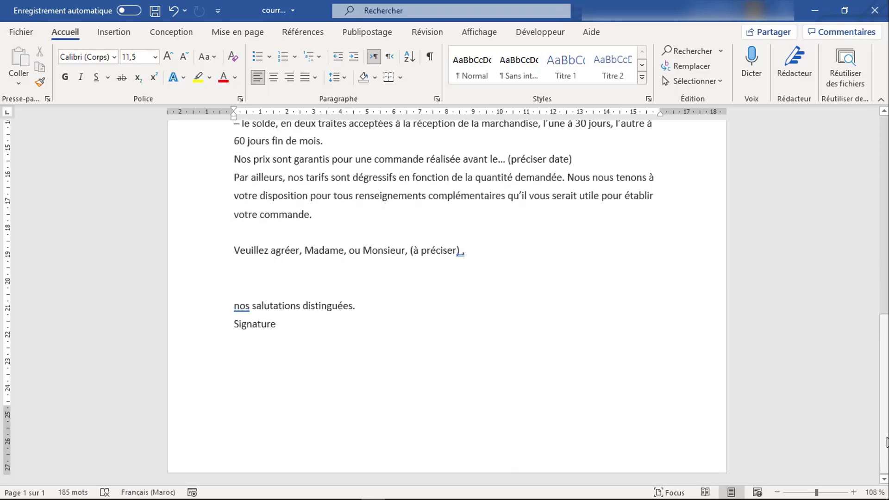
key("ctrl+Home")
scroll(447, 301, "up", 1)
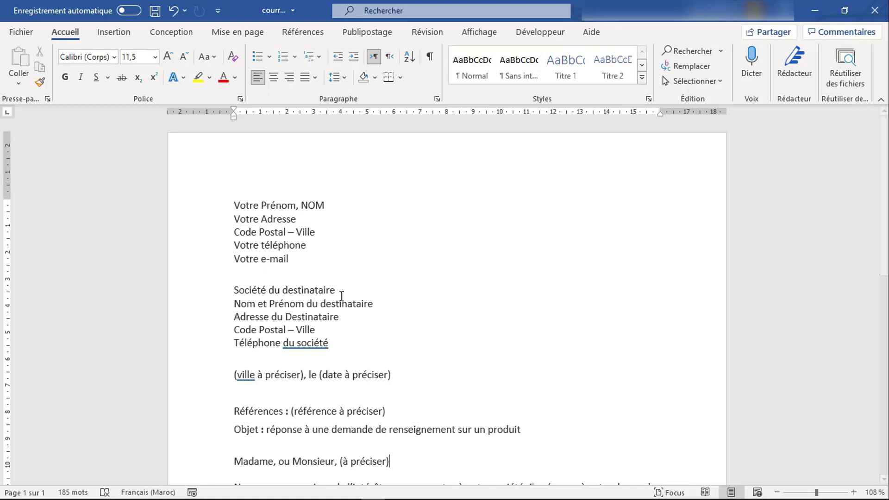
Step: Make the sender's name line and the recipient's company and name lines bold
left_click_drag(376, 302, 241, 294)
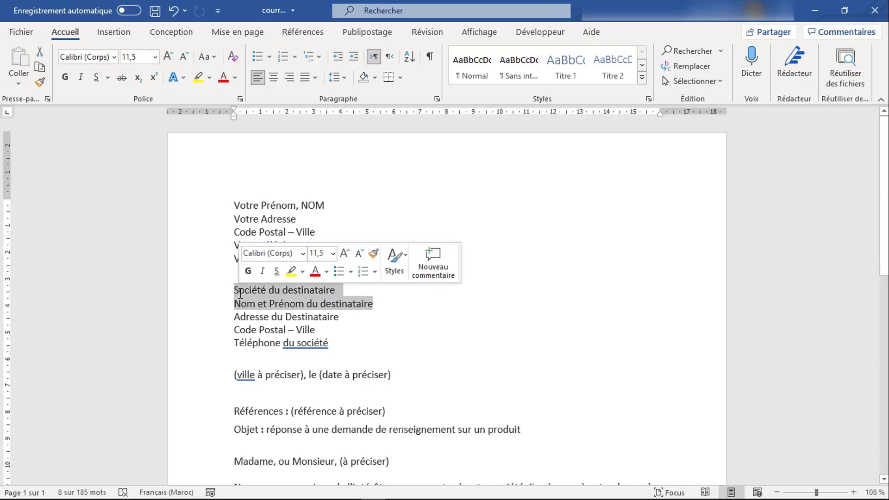
left_click(332, 205)
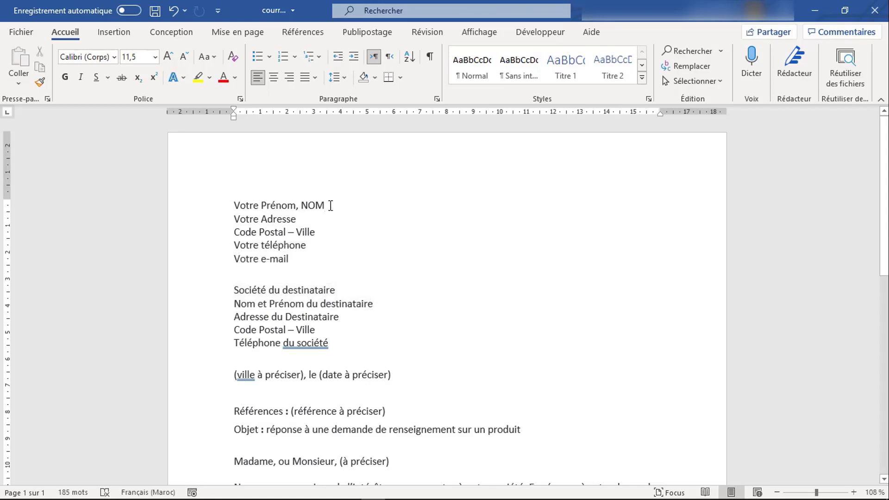
left_click_drag(331, 205, 237, 198)
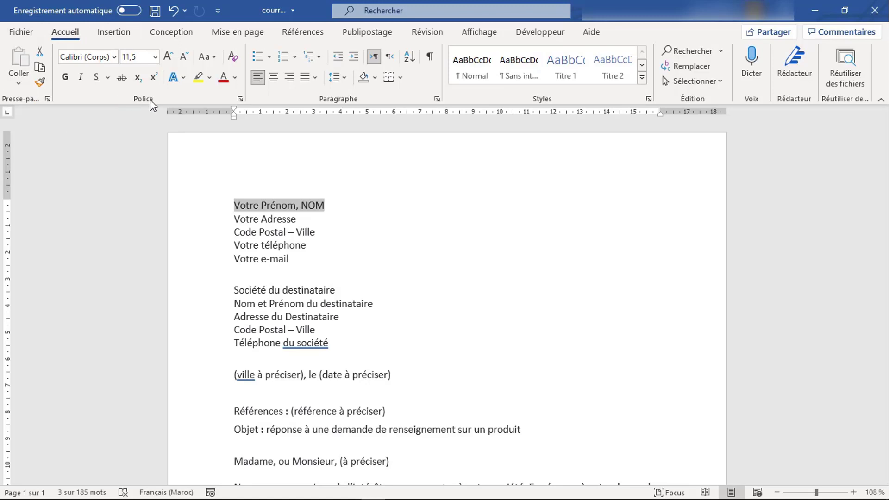
left_click(64, 76)
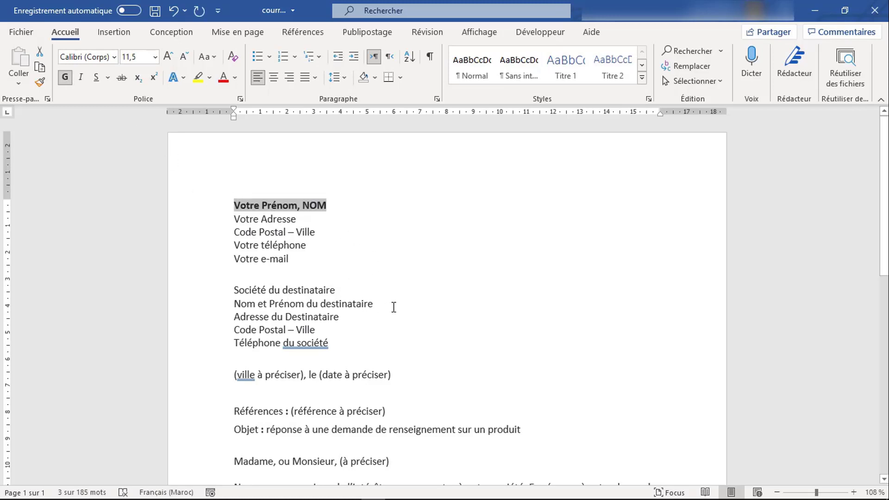
left_click_drag(377, 304, 253, 288)
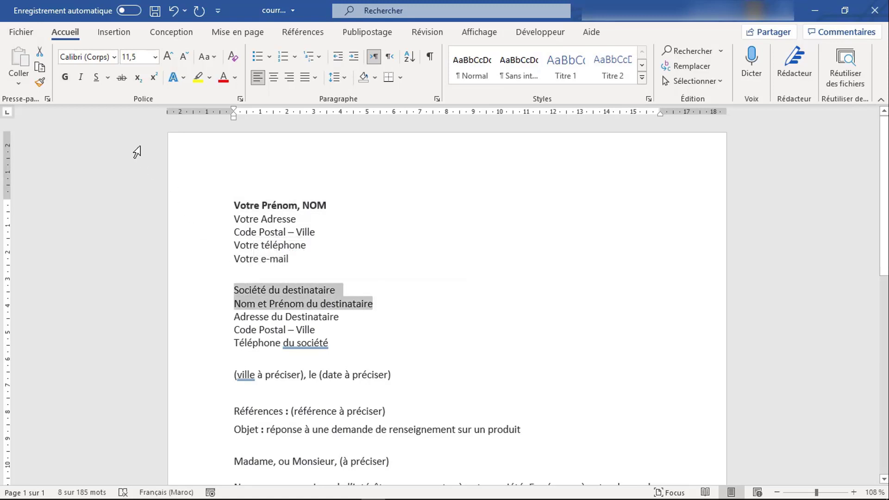
left_click(65, 78)
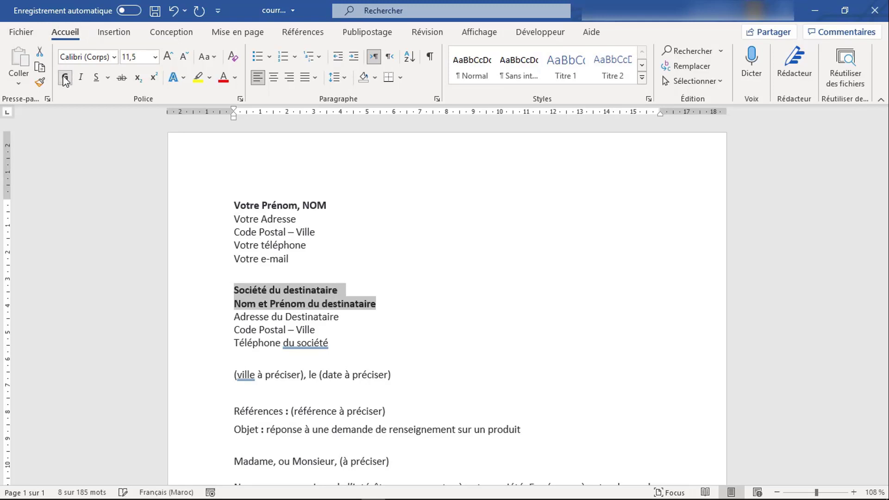
left_click(429, 251)
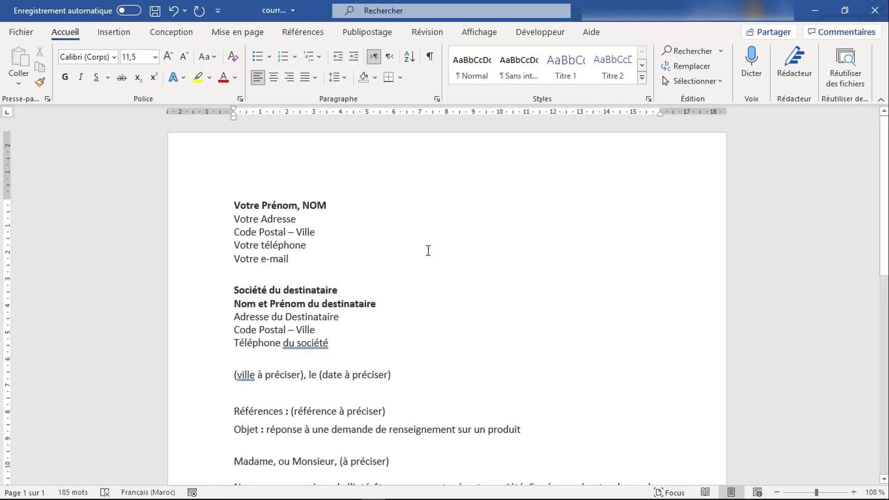
Step: Select the recipient block, from "Société du destinataire" through "Téléphone du société"
key("Down")
key("Down")
key("Down")
key("Home")
left_click(331, 343)
left_click_drag(302, 344, 234, 288)
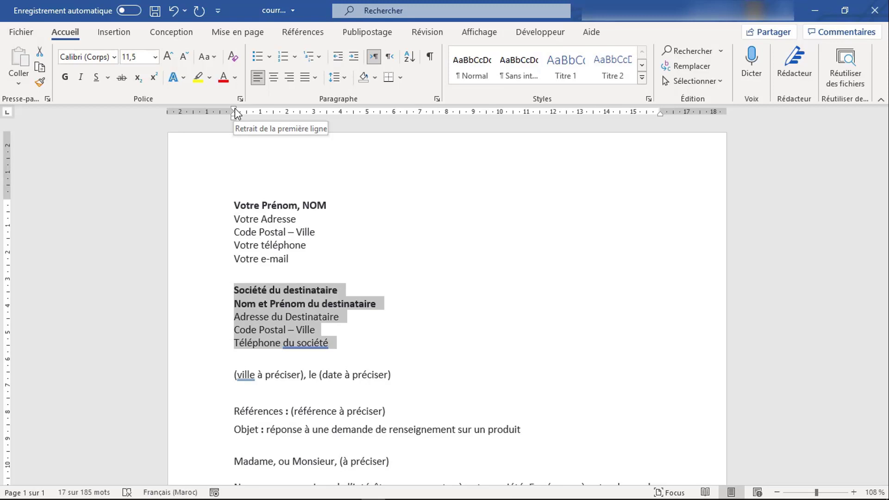
Step: Try a first-line indent of about 0.75 cm on the recipient block and revert it
left_click_drag(234, 107, 252, 108)
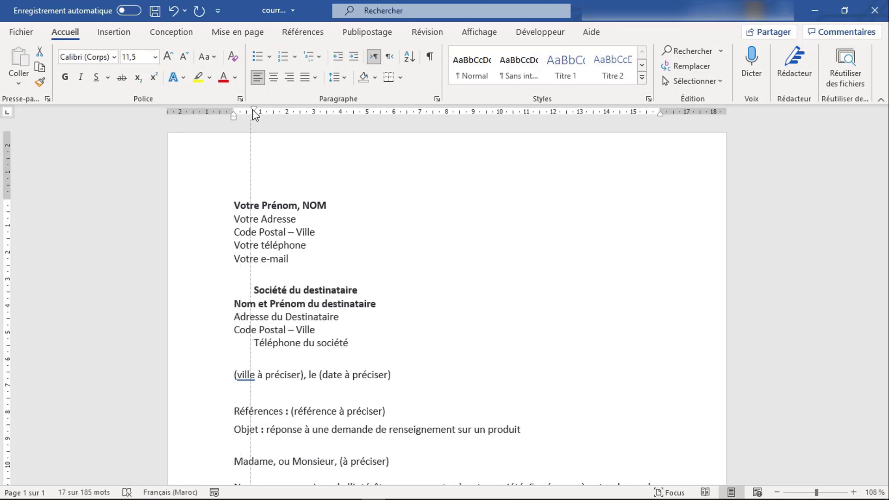
left_click_drag(252, 112, 236, 109)
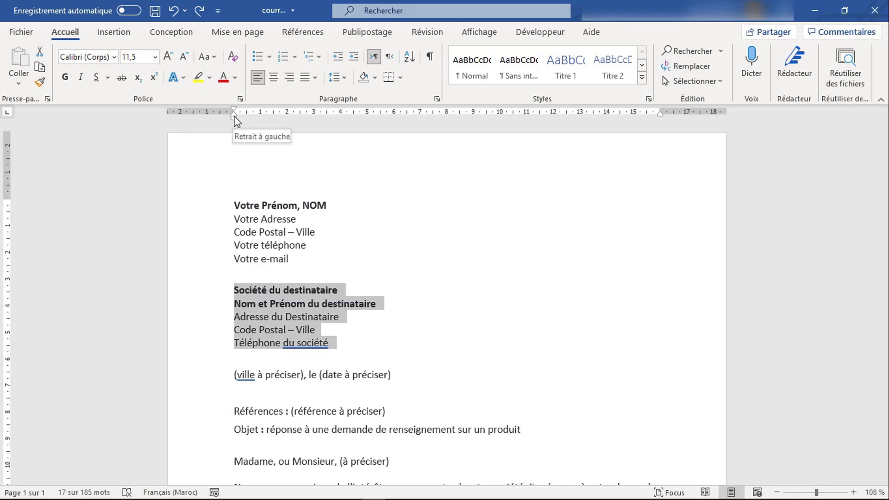
mouse_move(236, 120)
left_mouse_down()
mouse_move(255, 116)
mouse_move(234, 113)
left_mouse_up()
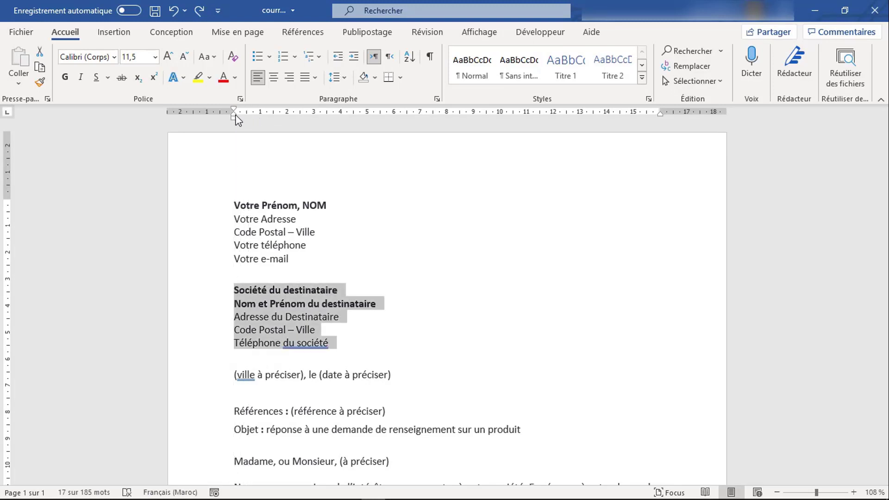
mouse_move(233, 115)
left_mouse_down()
mouse_move(273, 118)
mouse_move(234, 116)
left_mouse_up()
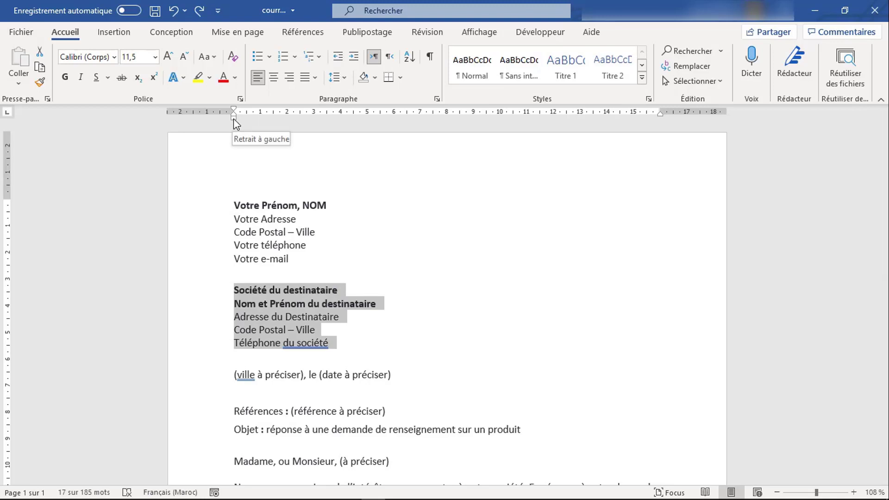
Step: Set the left indent of the recipient block to 12 cm and of the city-and-date line to 8 cm
left_click_drag(233, 119, 322, 135)
mouse_move(351, 140)
left_mouse_down()
mouse_move(471, 155)
mouse_move(457, 153)
mouse_move(602, 131)
mouse_move(552, 126)
left_mouse_up()
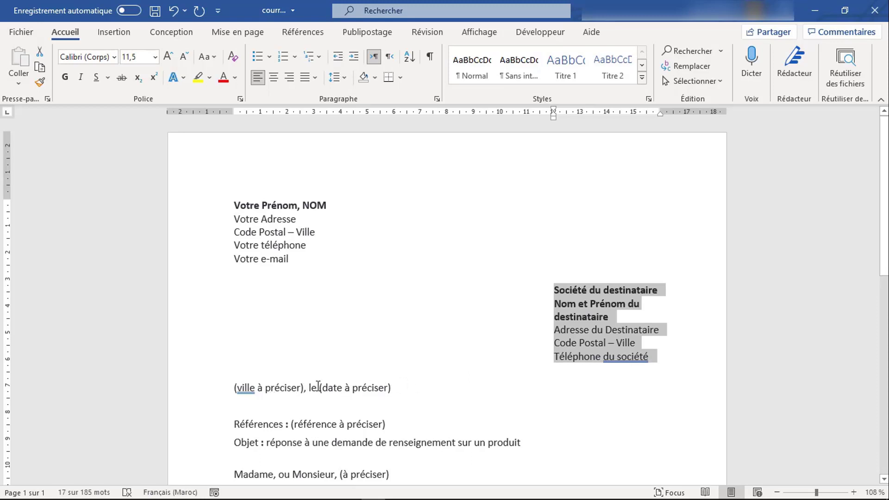
left_click_drag(398, 388, 223, 387)
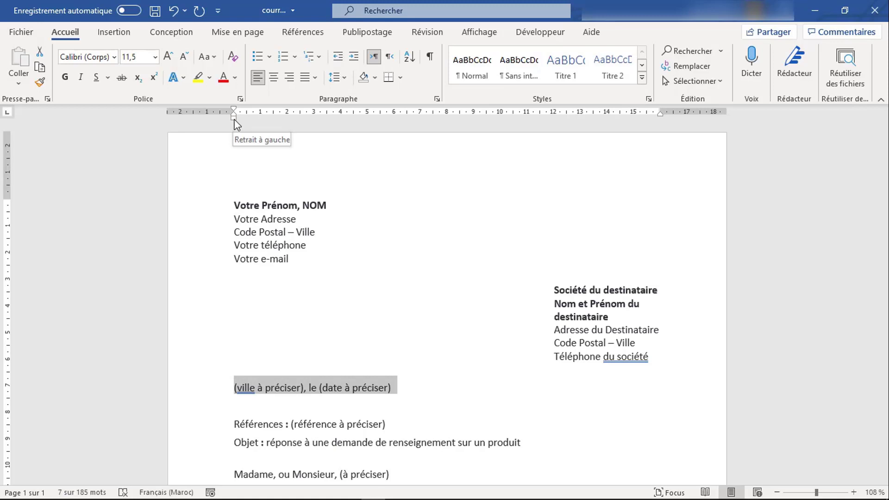
mouse_move(235, 119)
left_mouse_down()
mouse_move(308, 129)
mouse_move(447, 124)
left_mouse_up()
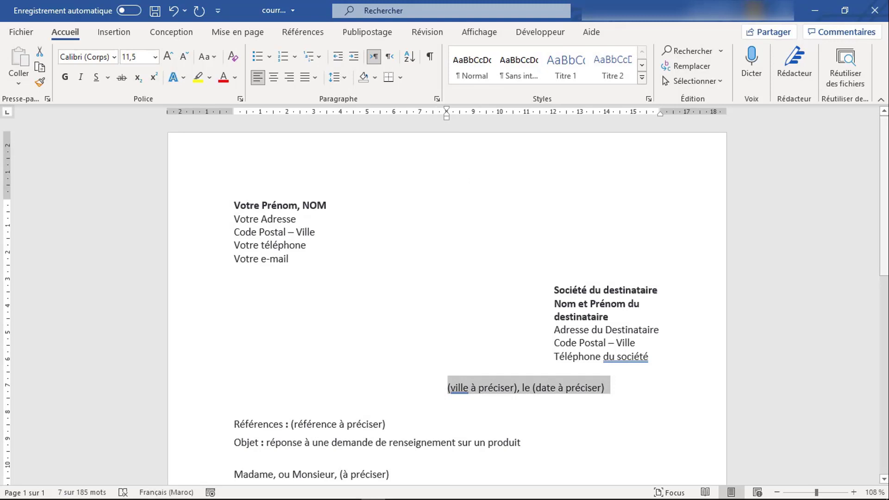
Step: Make the "Références" and "Objet" labels above the salutation bold
left_click_drag(885, 214, 885, 274)
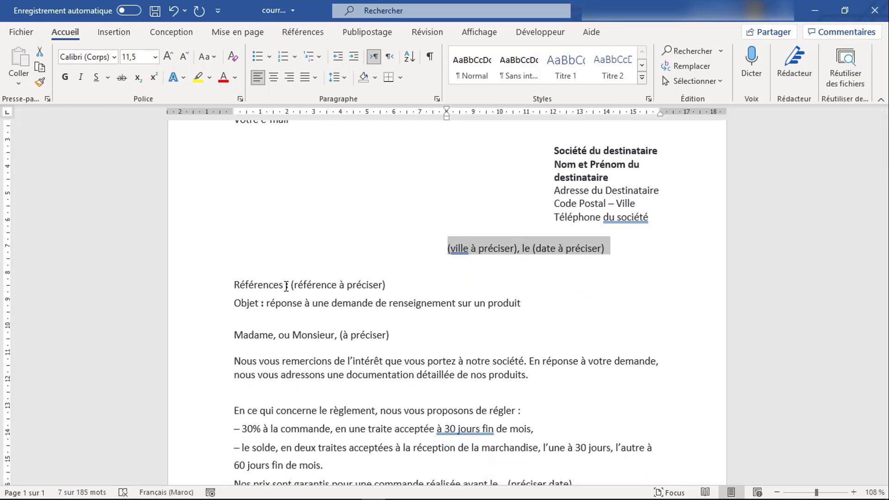
left_click_drag(286, 286, 234, 286)
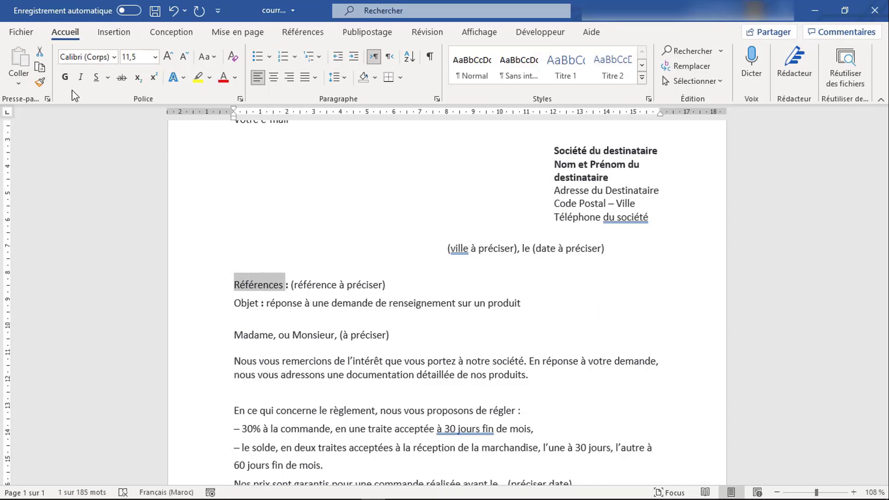
left_click(65, 77)
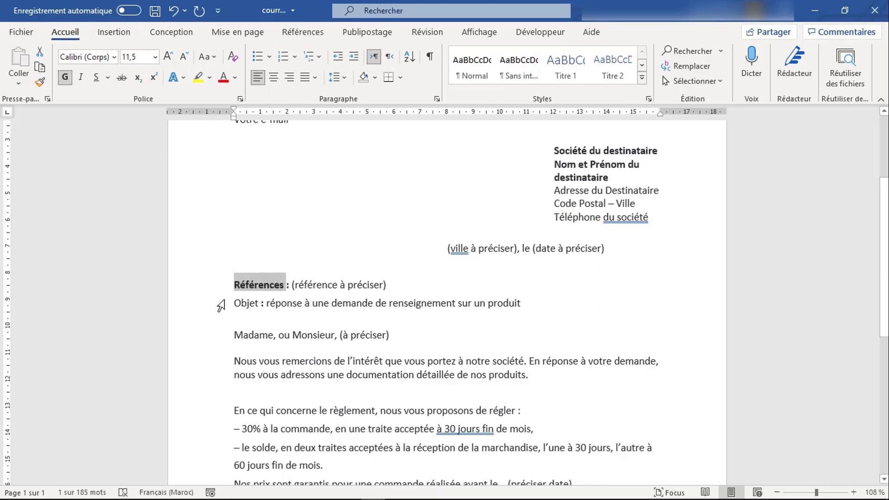
left_click_drag(261, 303, 237, 303)
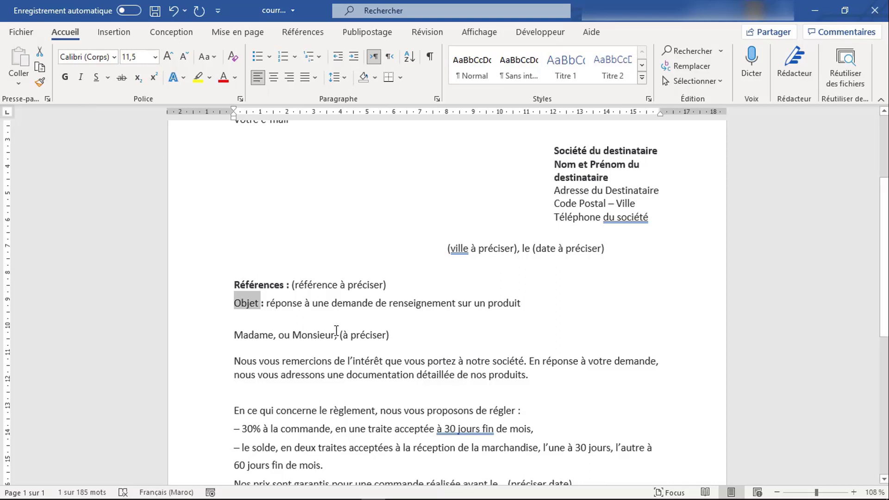
left_click(292, 309)
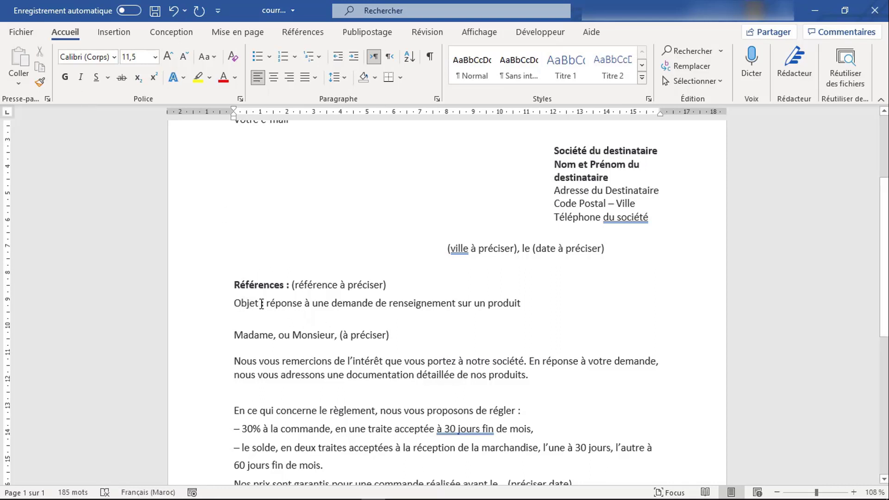
left_click_drag(262, 303, 234, 302)
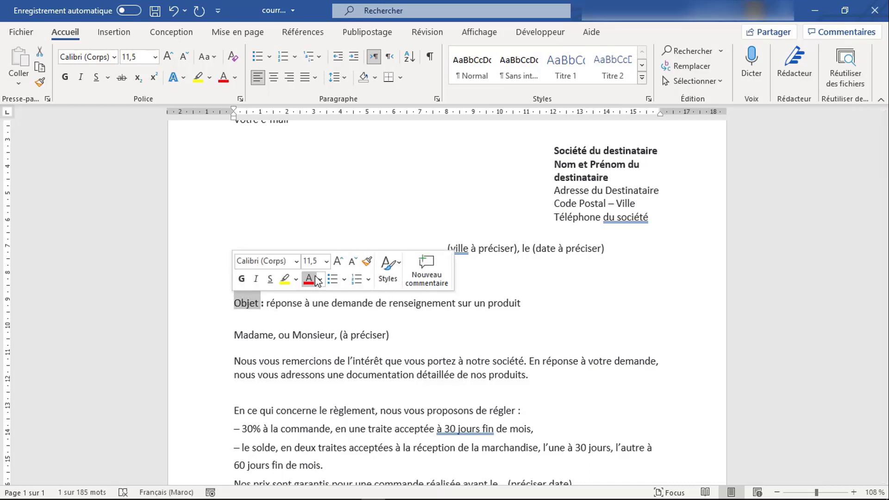
left_click(242, 280)
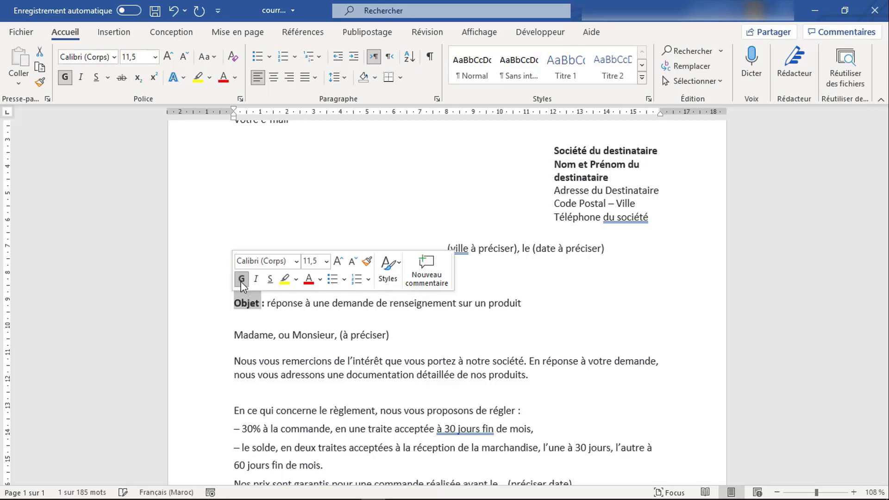
left_click(288, 319)
Step: Apply a 3 cm first-line indent to the letter body from "Madame, ou Monsieur" through "Veuillez agréer"
scroll(289, 262, "down", 3)
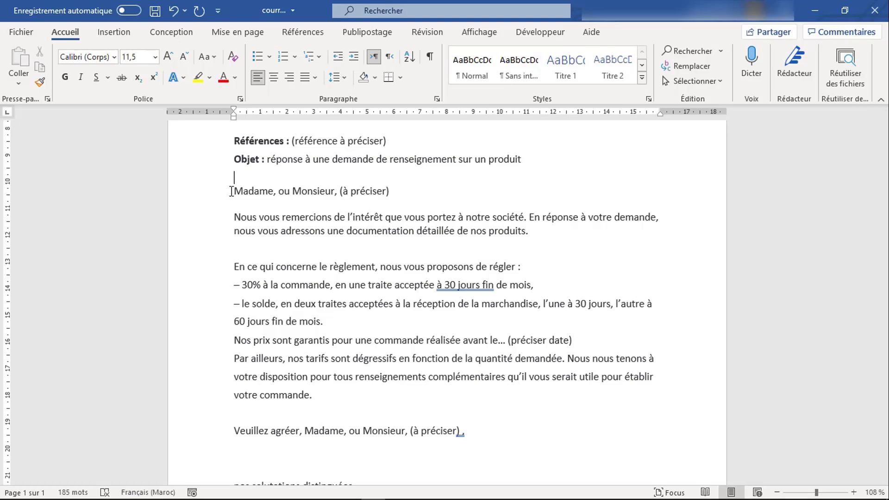
left_click_drag(232, 191, 576, 406)
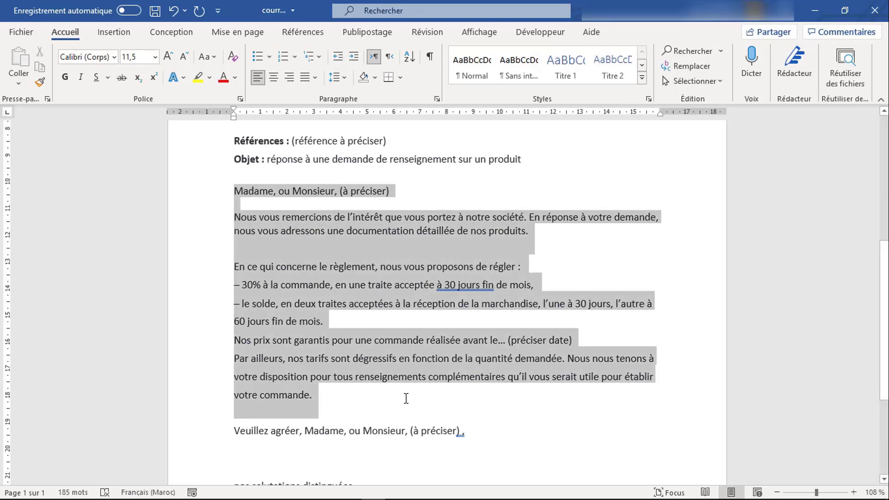
left_click_drag(397, 397, 397, 397)
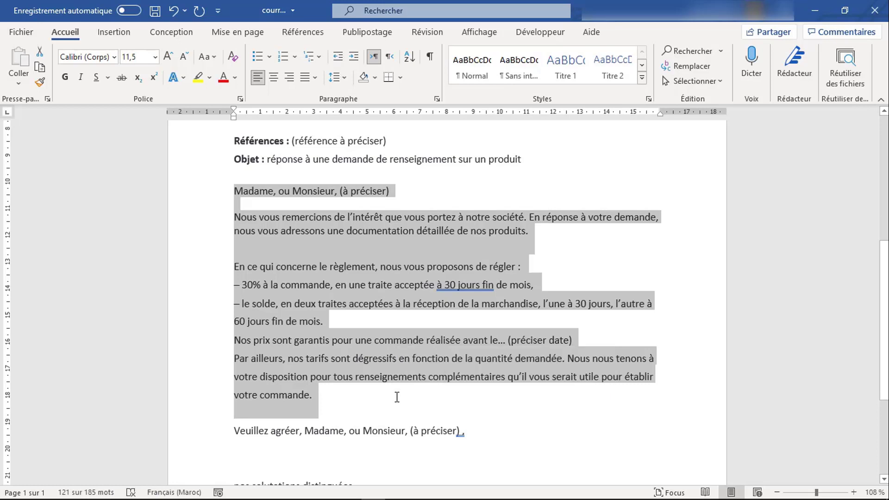
left_click(233, 212)
left_click_drag(232, 190, 475, 430)
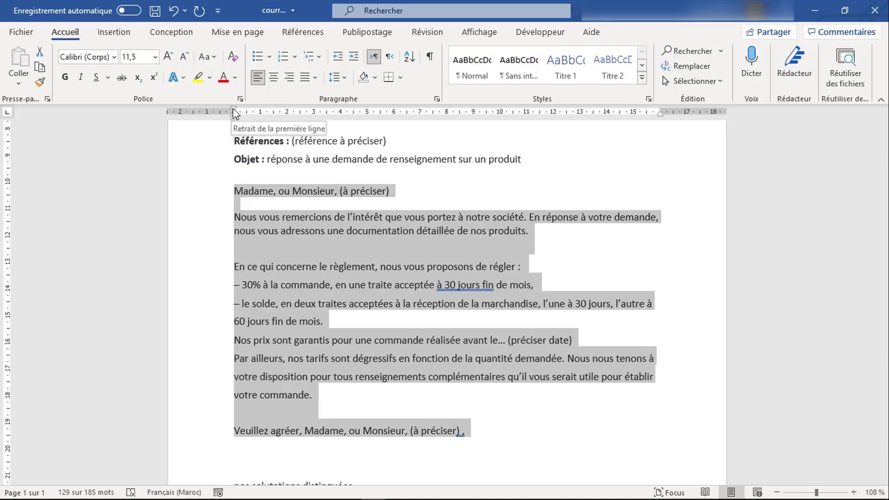
left_click_drag(234, 114, 316, 128)
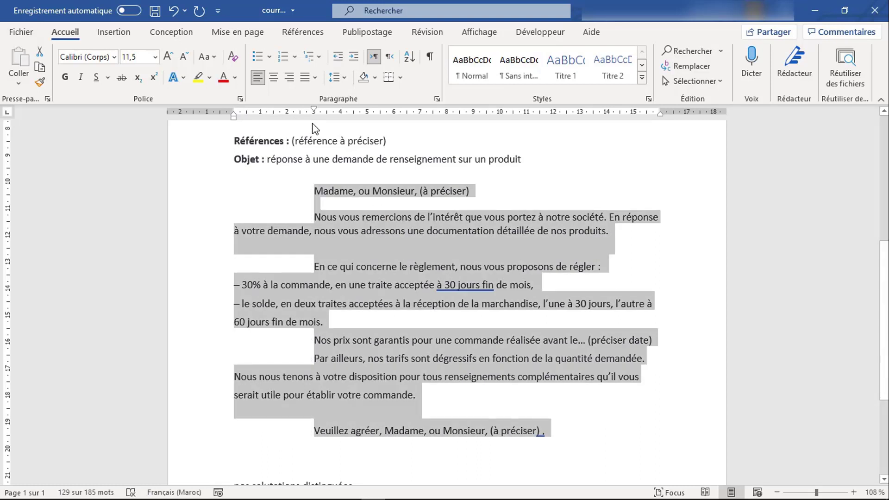
Step: Justify the letter body from "Madame, ou Monsieur" through "Veuillez agréer"
left_click(358, 324)
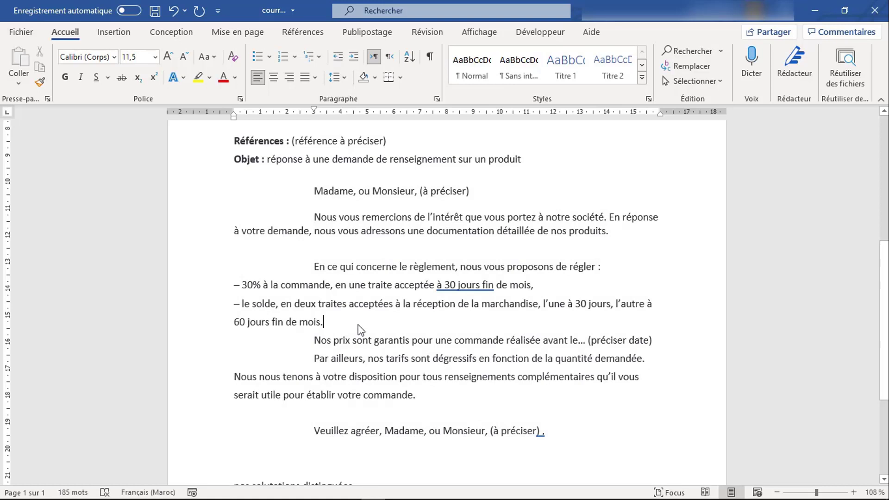
left_click(340, 231)
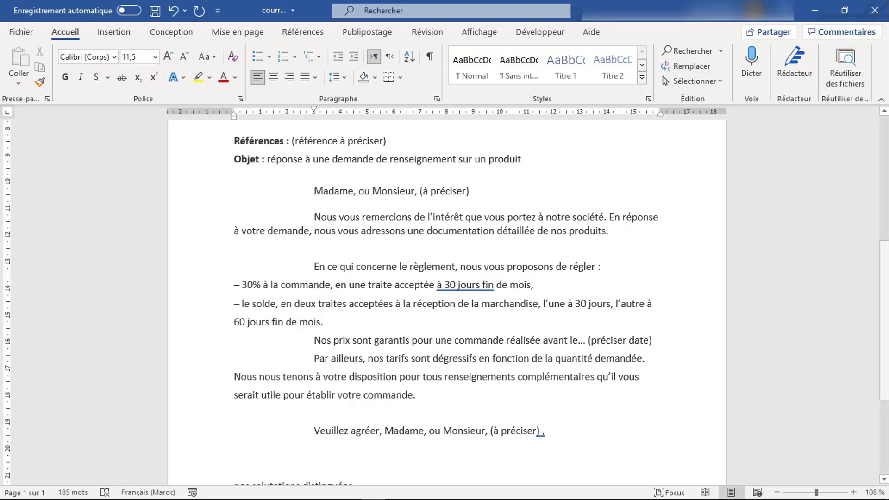
scroll(488, 153, "down", 3)
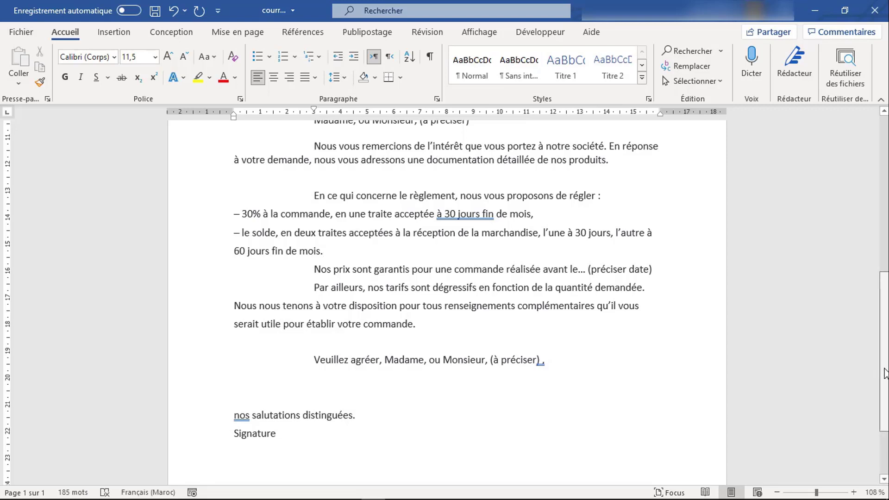
scroll(884, 373, "up", 2)
scroll(885, 370, "up", 2)
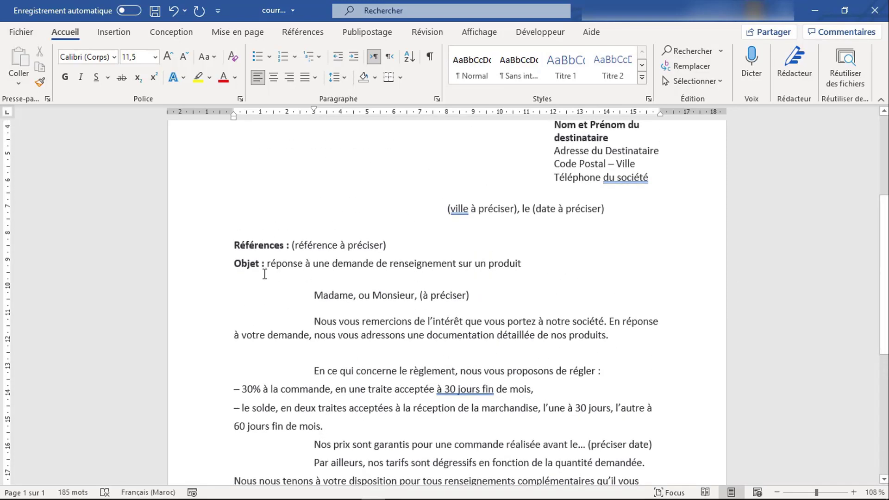
mouse_move(288, 289)
left_mouse_down()
mouse_move(621, 481)
mouse_move(579, 484)
mouse_move(553, 447)
mouse_move(582, 359)
left_mouse_up()
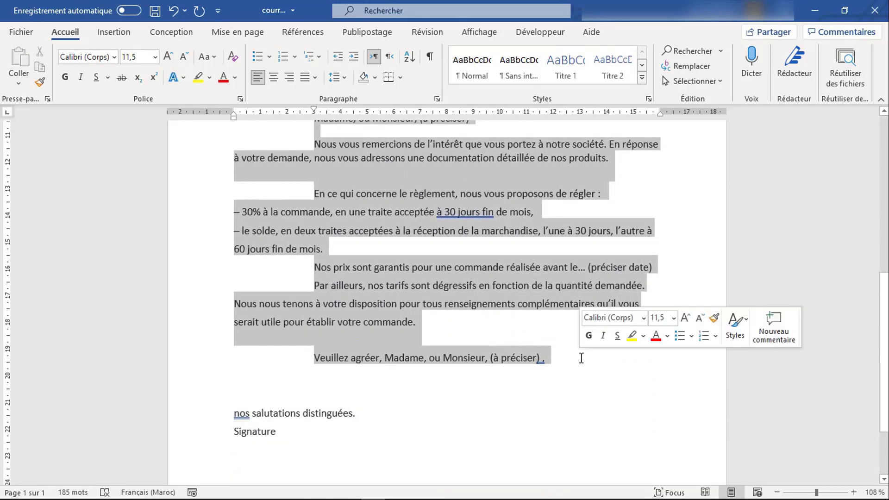
scroll(471, 252, "up", 2)
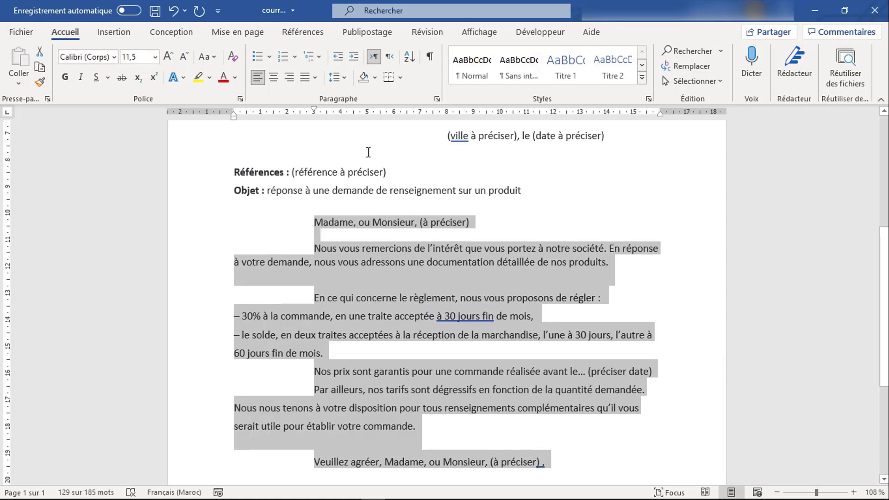
left_click(263, 77)
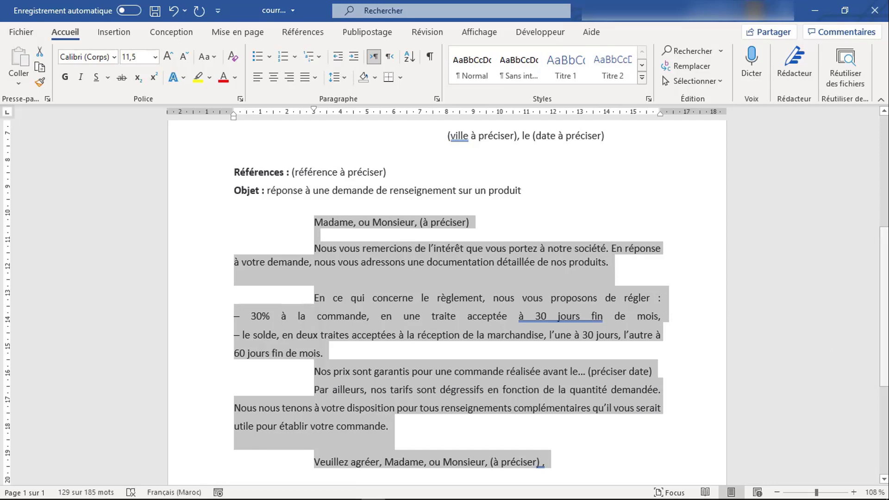
Step: Remove the first-line indent from the paragraph beginning "Par ailleurs, nos tarifs"
left_click(314, 390)
key("BackSpace")
Step: Review the layout of the whole letter from the sender block to the signature, reducing the zoom to 55 %
scroll(445, 278, "down", 3)
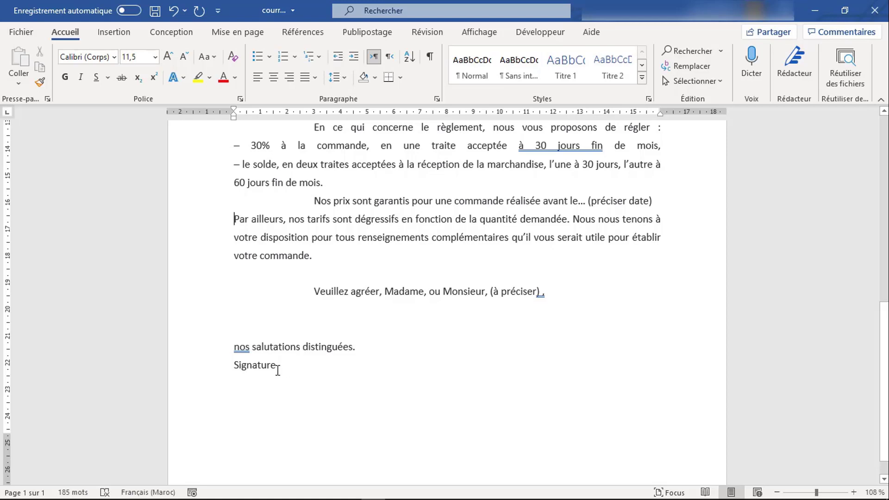
scroll(569, 295, "up", 8)
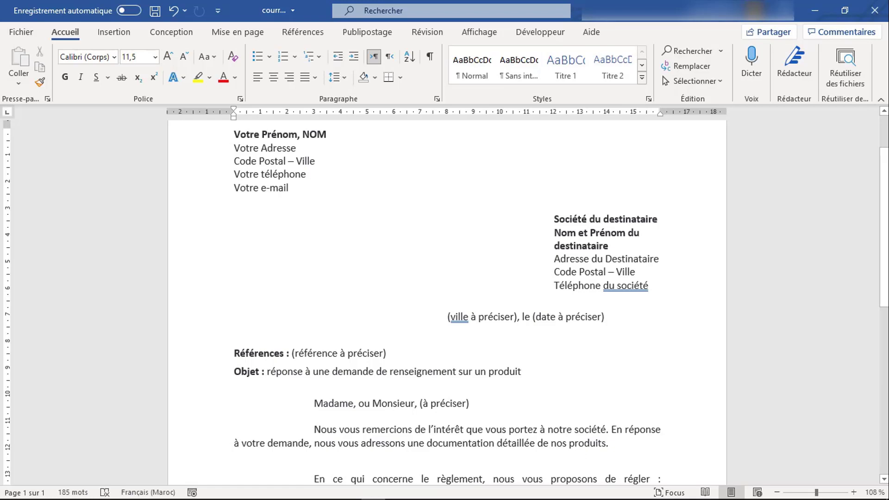
left_click_drag(884, 306, 855, 443)
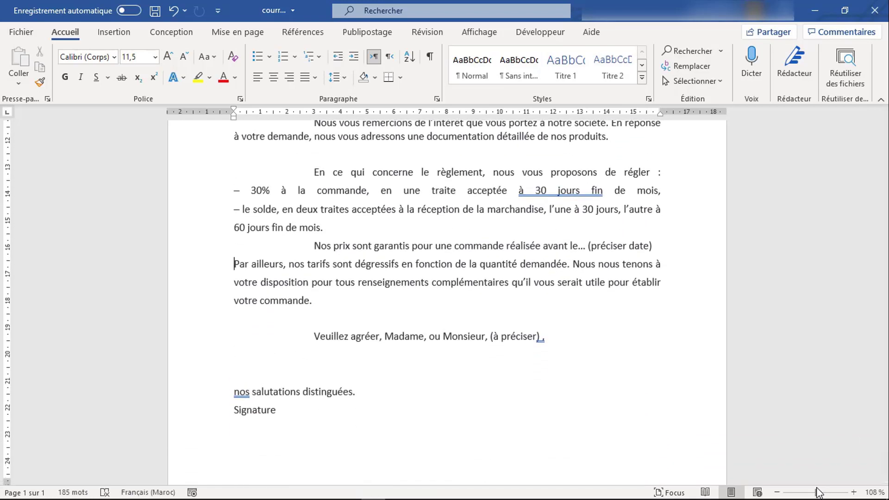
left_click_drag(817, 495, 811, 495)
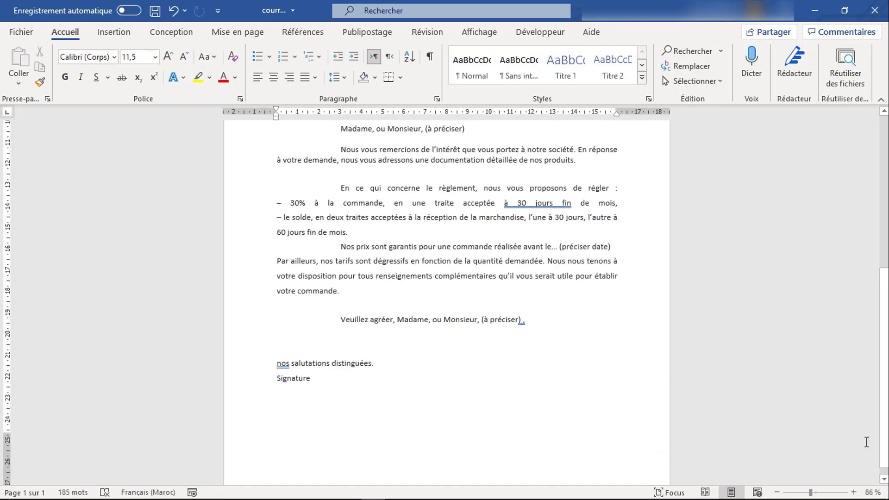
scroll(884, 280, "up", 5)
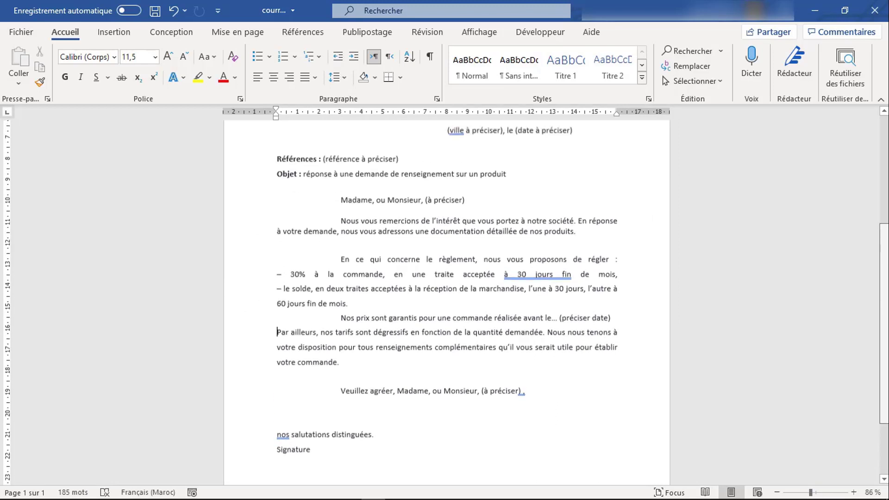
left_click_drag(885, 280, 885, 308)
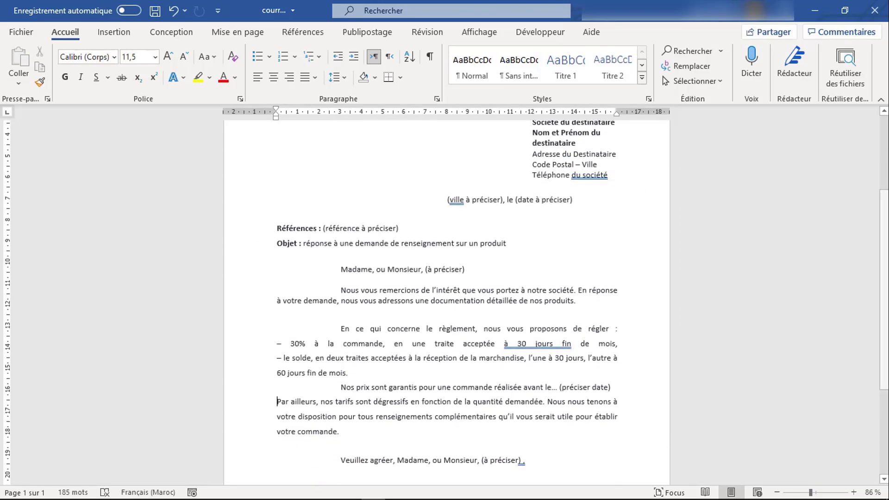
scroll(885, 308, "down", 2)
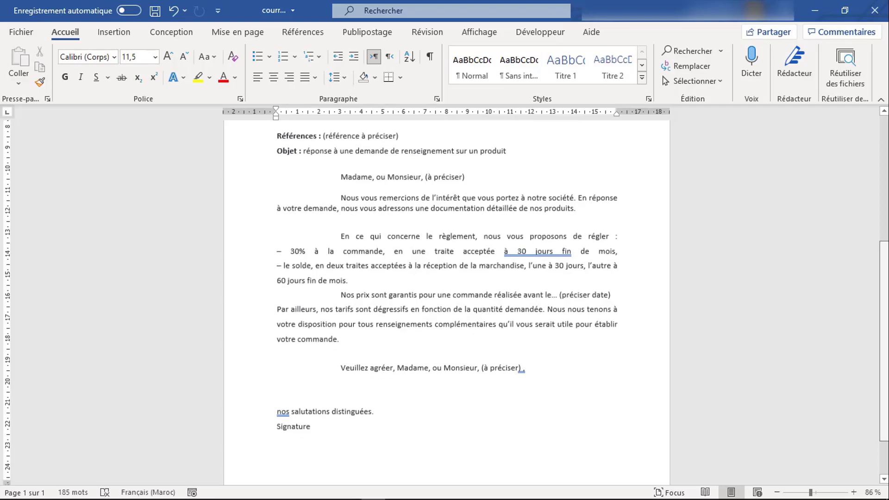
left_click(801, 493)
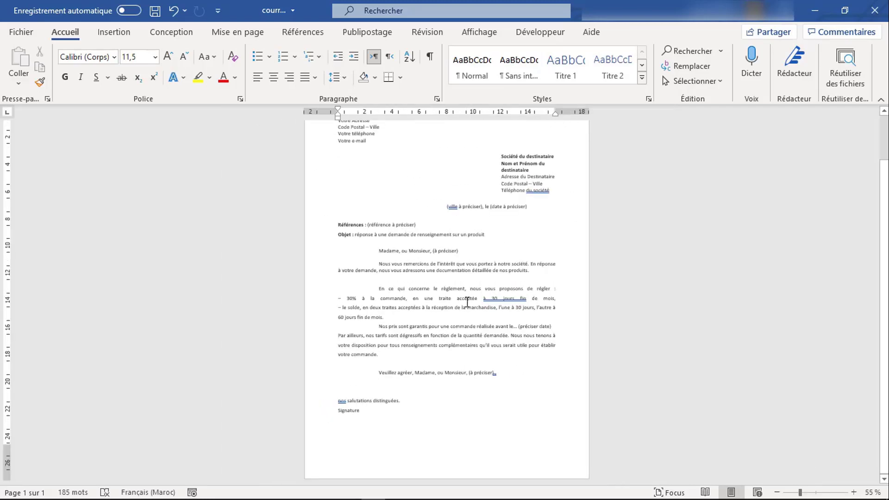
Step: Set the left indent of the "nos salutations distinguées." line to 11 cm and of the "Signature" line to 12 cm
left_click(374, 417)
left_click_drag(343, 413, 336, 403)
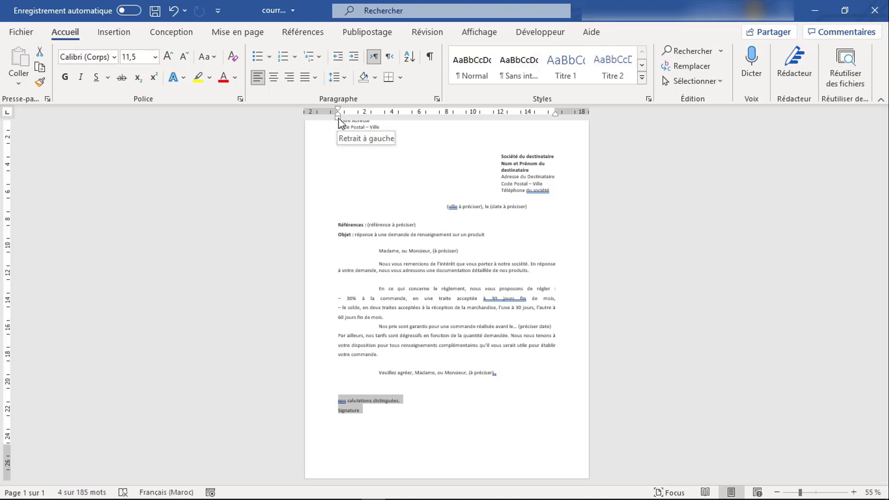
mouse_move(339, 123)
left_mouse_down()
mouse_move(391, 134)
mouse_move(501, 134)
left_mouse_up()
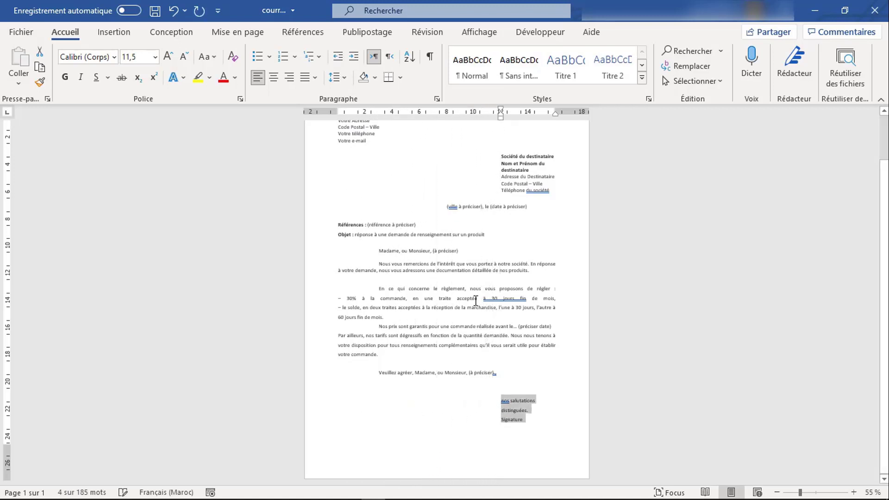
key("ctrl+z")
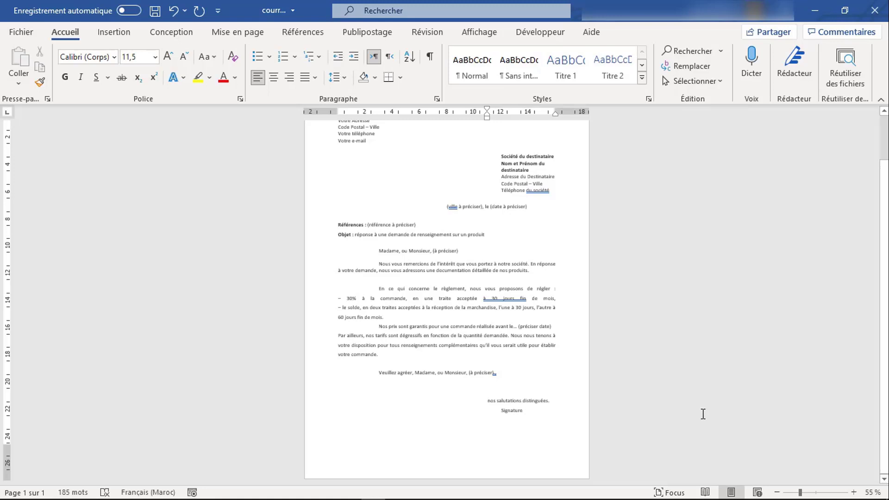
scroll(851, 330, "up", 1)
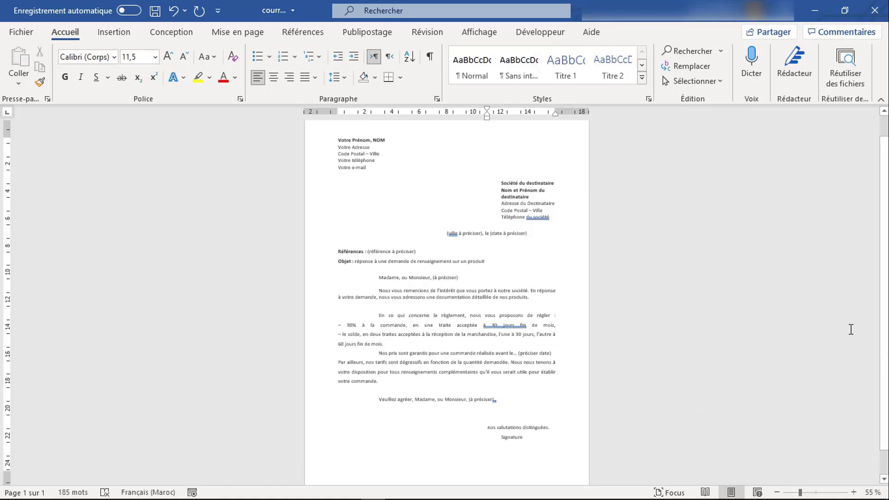